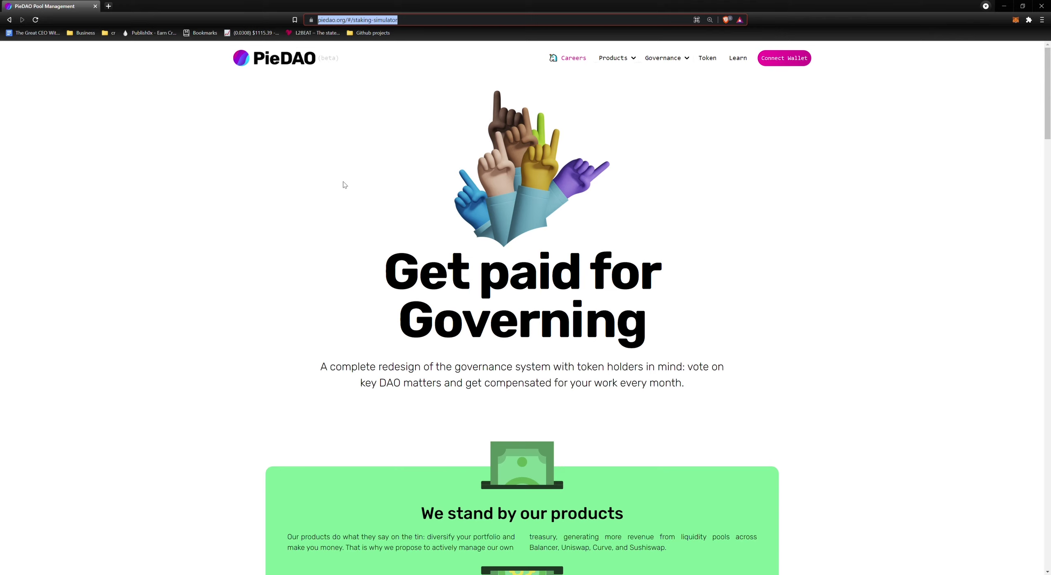
Scroll through the intro, highlighting the active-governance paragraph and the veDOUGH heading
{"action": "left_click", "coordinate": [344, 184]}
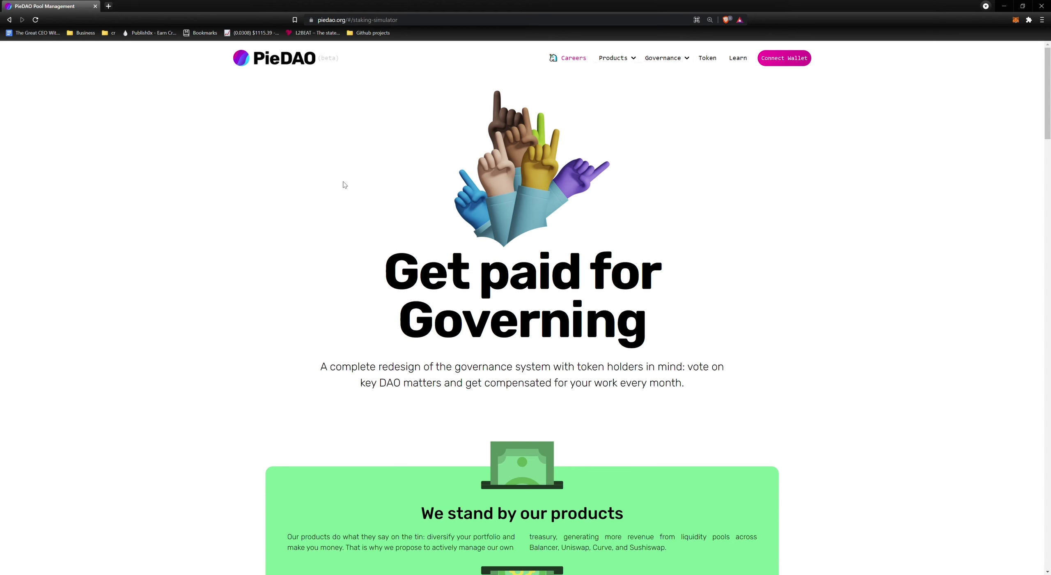
{"action": "scroll", "coordinate": [344, 184], "scroll_direction": "down", "scroll_amount": 15}
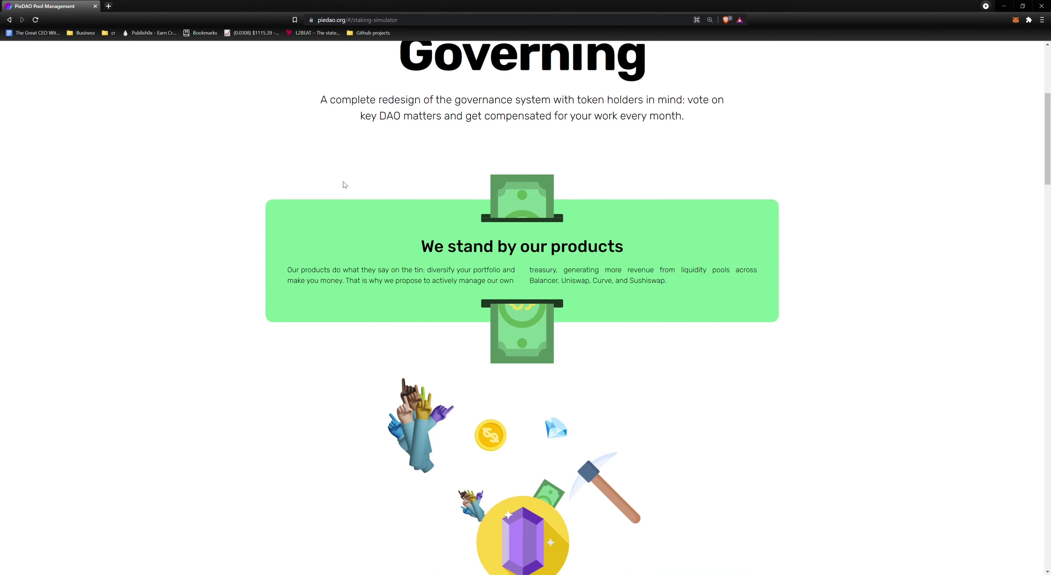
{"action": "scroll", "coordinate": [345, 185], "scroll_direction": "down", "scroll_amount": 2}
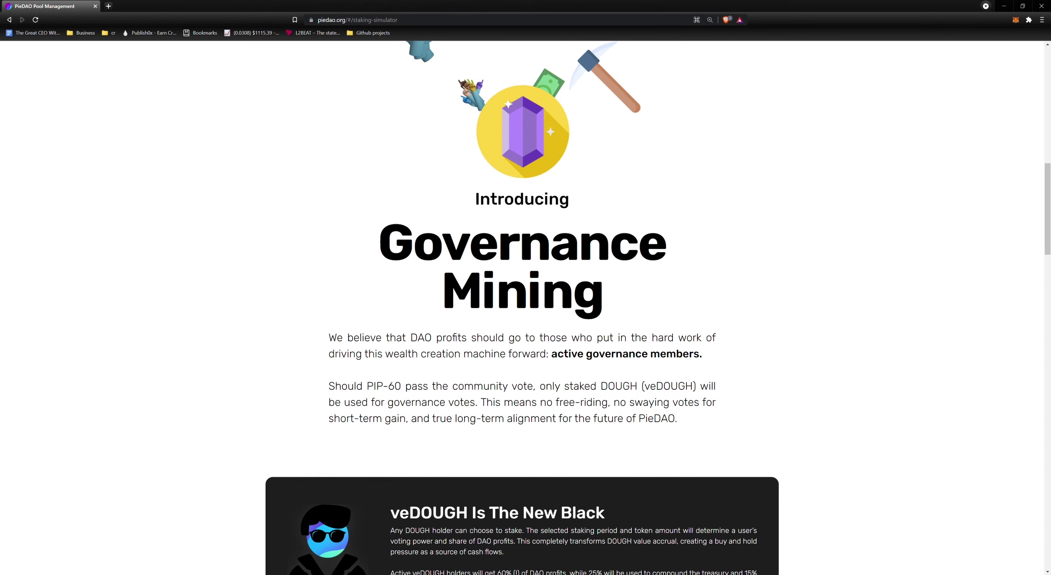
{"action": "left_click_drag", "start_coordinate": [345, 342], "coordinate": [703, 348]}
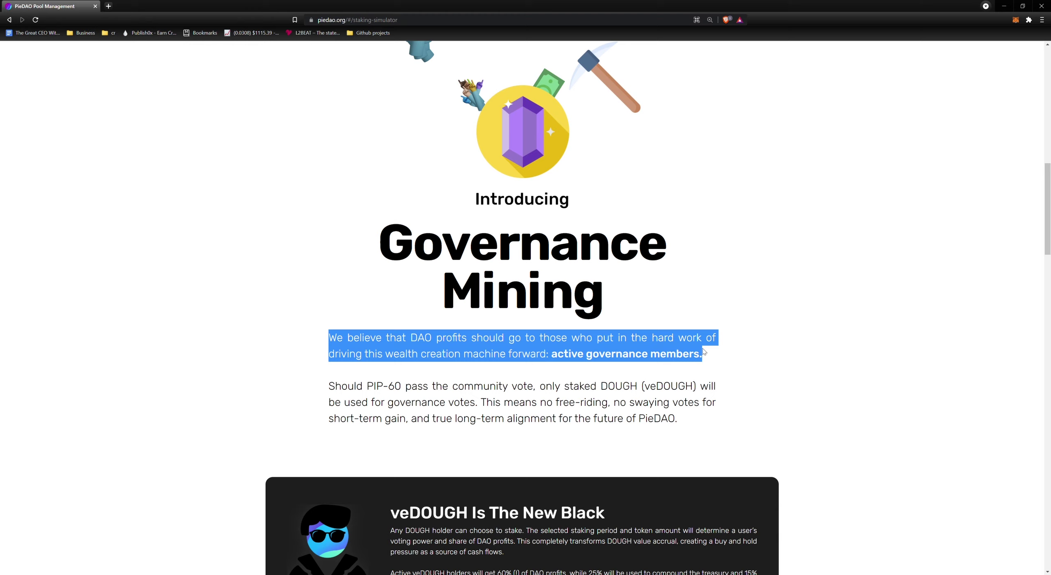
{"action": "left_click", "coordinate": [735, 356]}
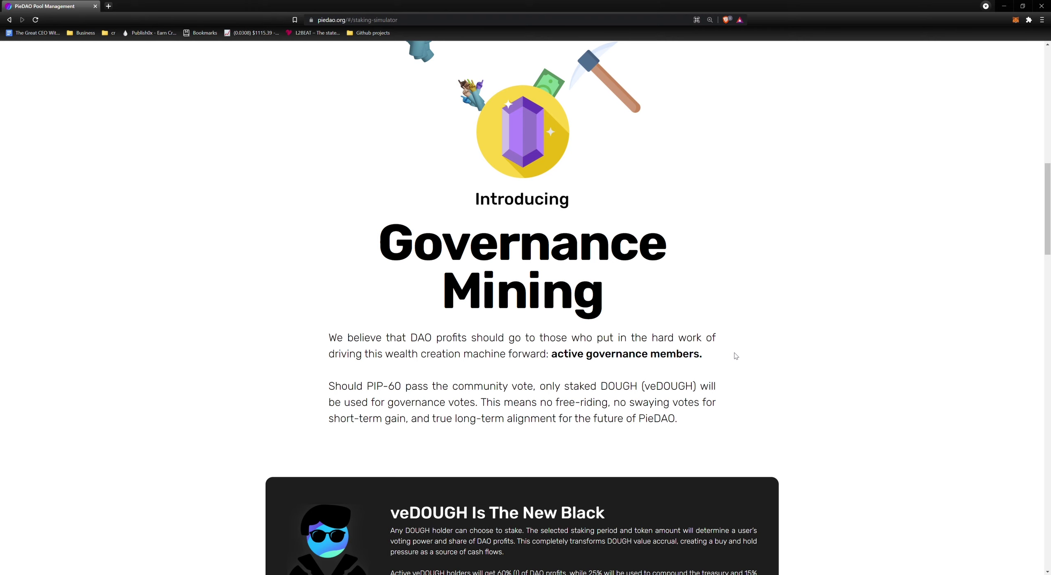
{"action": "scroll", "coordinate": [384, 482], "scroll_direction": "down", "scroll_amount": 1}
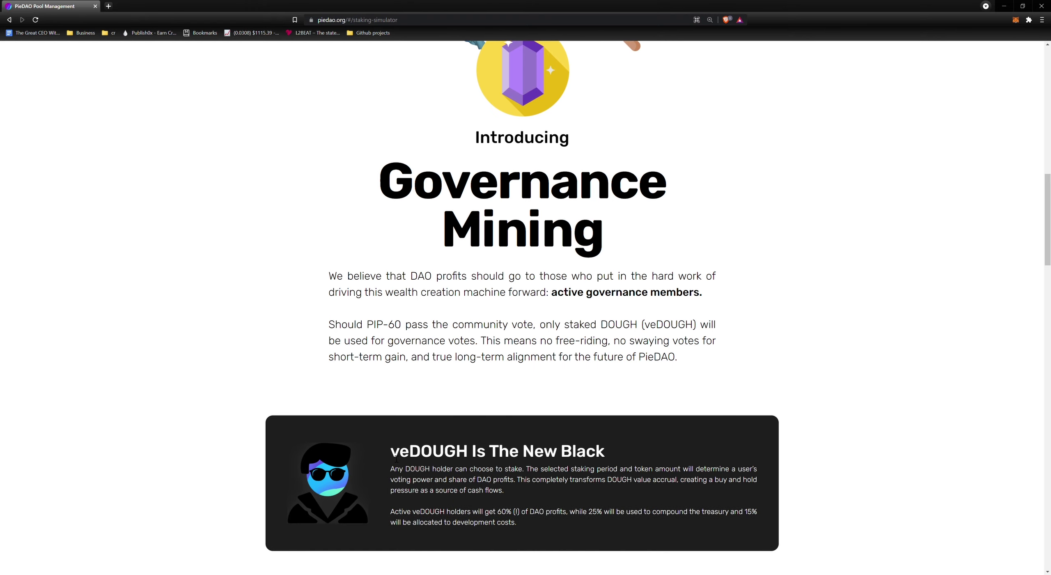
{"action": "left_click_drag", "start_coordinate": [392, 457], "coordinate": [478, 453]}
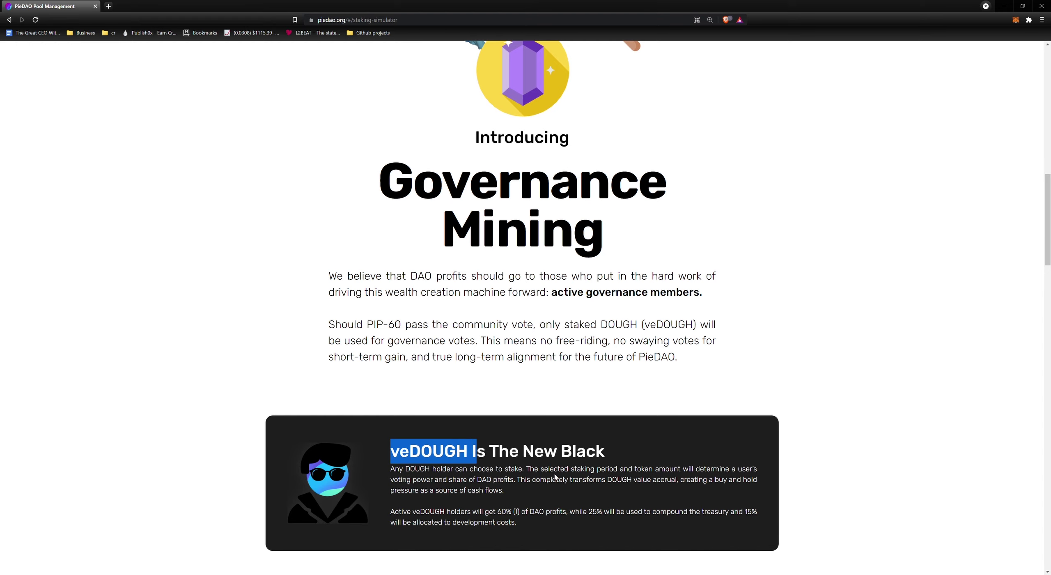
{"action": "scroll", "coordinate": [555, 476], "scroll_direction": "down", "scroll_amount": 2}
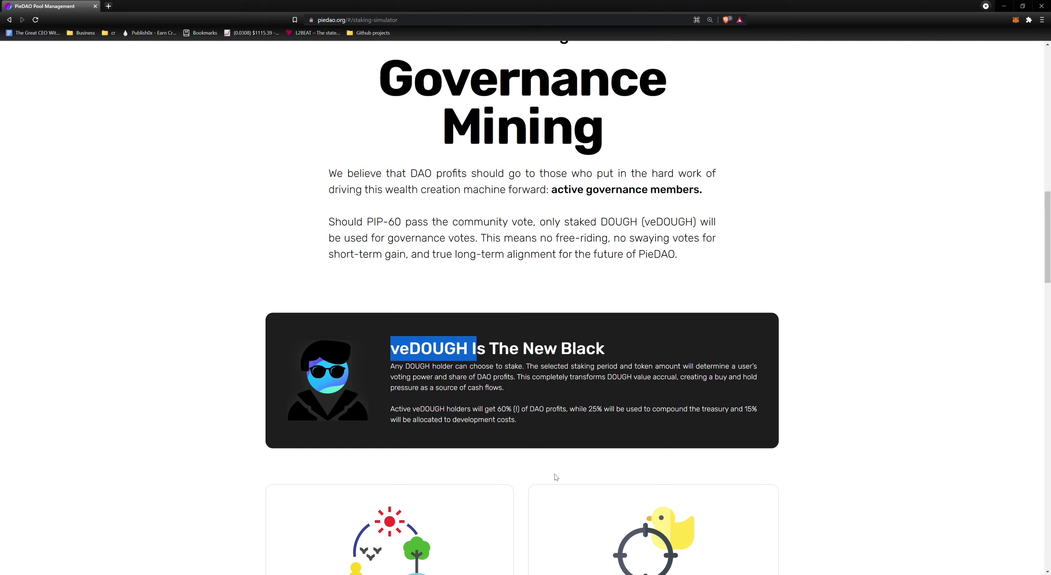
{"action": "left_click", "coordinate": [556, 477]}
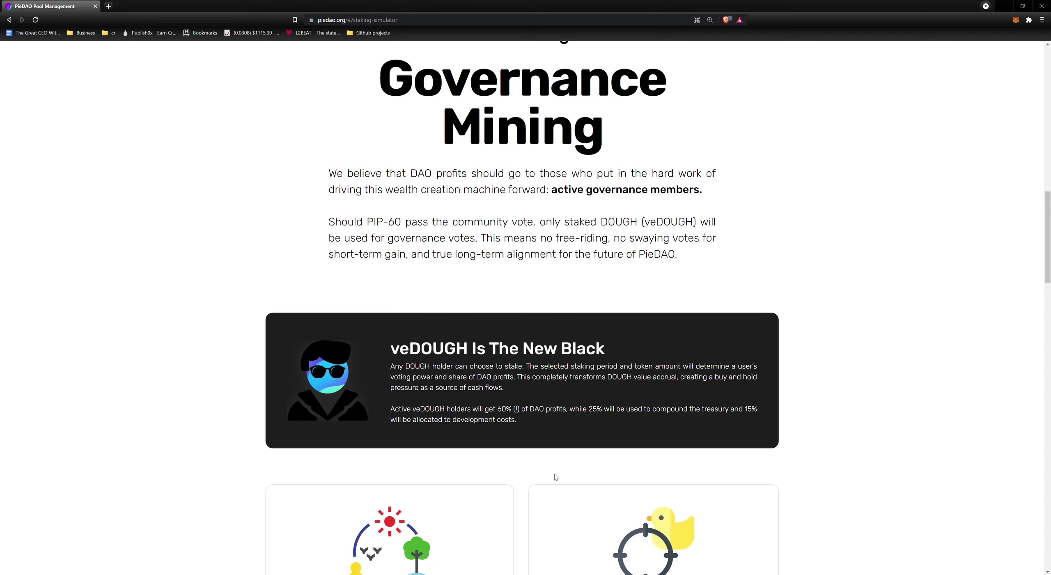
Highlight the simulator's treasury liquidity, veDOUGH totals, 100,000.00 staked DOUGH and Summary heading
{"action": "scroll", "coordinate": [556, 477], "scroll_direction": "down", "scroll_amount": 6}
{"action": "scroll", "coordinate": [556, 476], "scroll_direction": "down", "scroll_amount": 15}
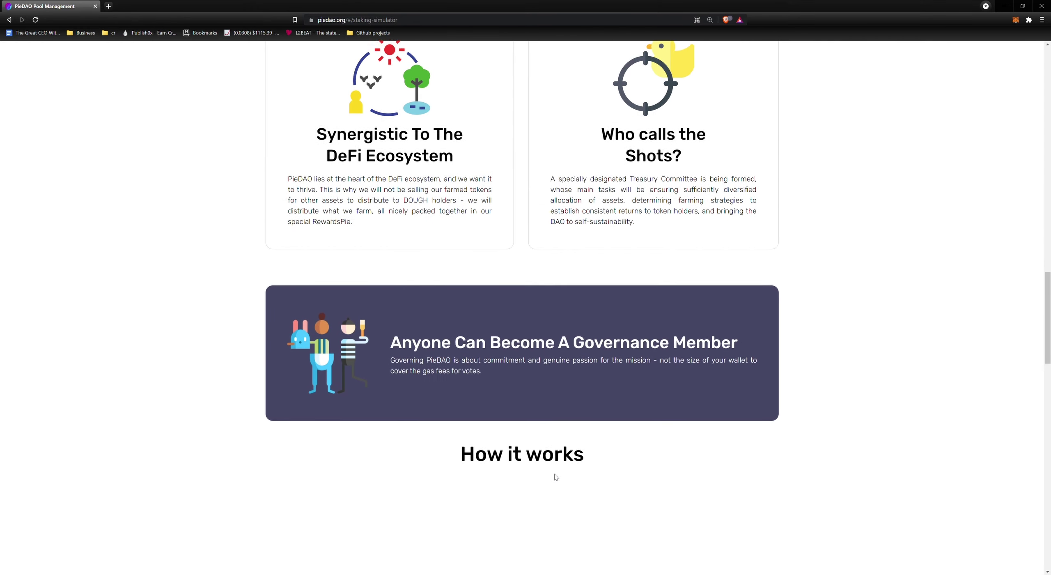
{"action": "scroll", "coordinate": [556, 476], "scroll_direction": "down", "scroll_amount": 6}
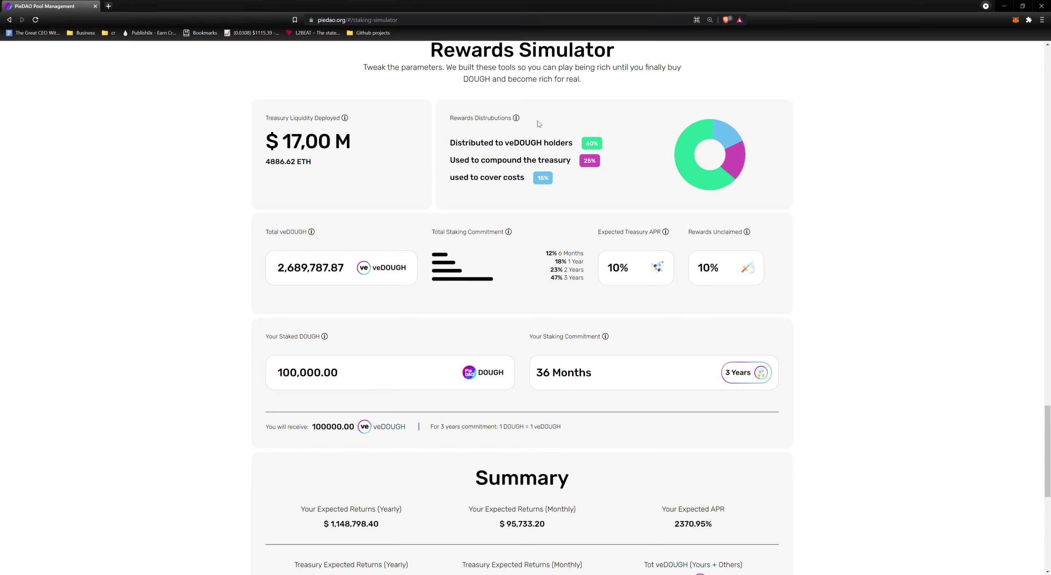
{"action": "left_click_drag", "start_coordinate": [537, 121], "coordinate": [281, 142]}
{"action": "left_click_drag", "start_coordinate": [308, 233], "coordinate": [714, 239]}
{"action": "left_click_drag", "start_coordinate": [267, 337], "coordinate": [600, 349]}
{"action": "left_click_drag", "start_coordinate": [584, 490], "coordinate": [477, 485]}
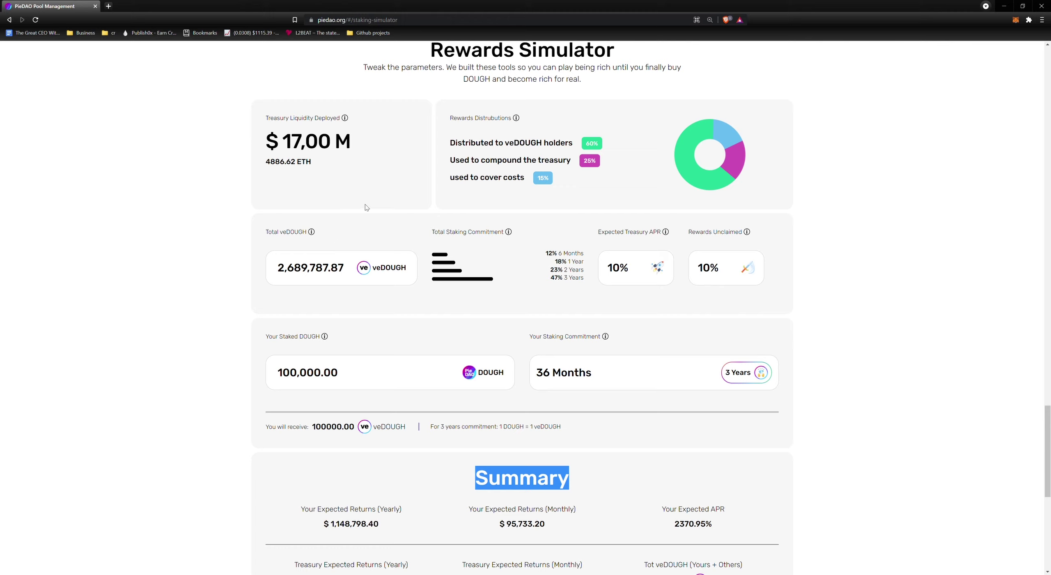
{"action": "left_click", "coordinate": [381, 195]}
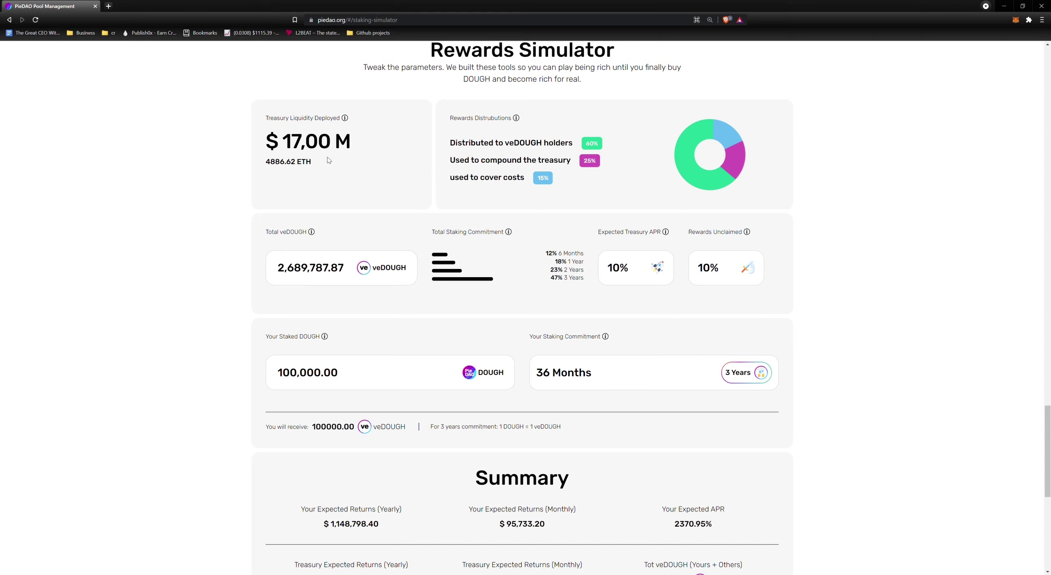
{"action": "mouse_move", "coordinate": [327, 157]}
{"action": "left_mouse_down"}
{"action": "mouse_move", "coordinate": [265, 117]}
{"action": "mouse_move", "coordinate": [326, 166]}
{"action": "left_mouse_up"}
{"action": "left_click", "coordinate": [265, 117]}
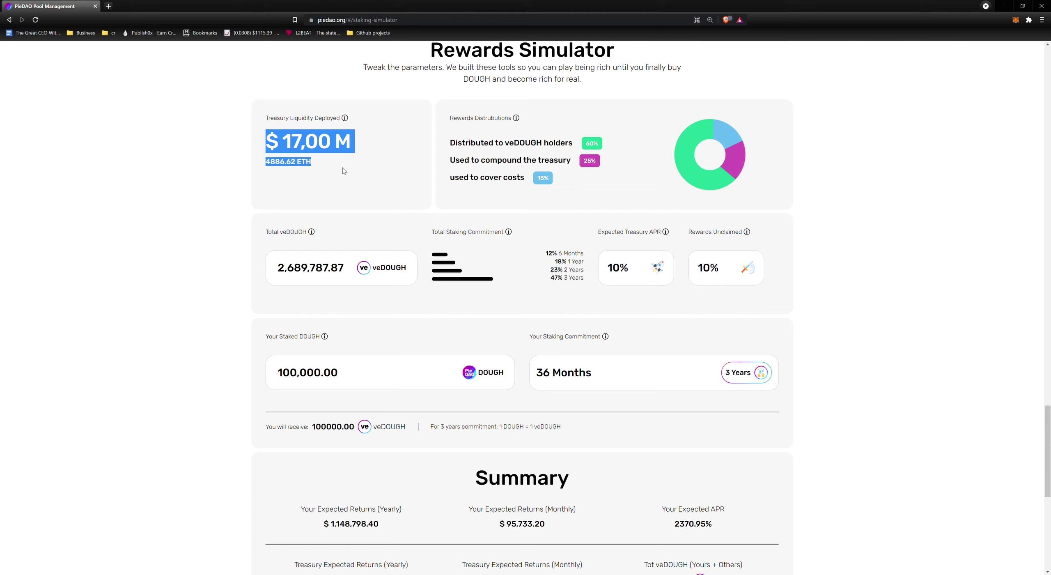
{"action": "left_click", "coordinate": [455, 122]}
{"action": "left_click_drag", "start_coordinate": [455, 121], "coordinate": [519, 124]}
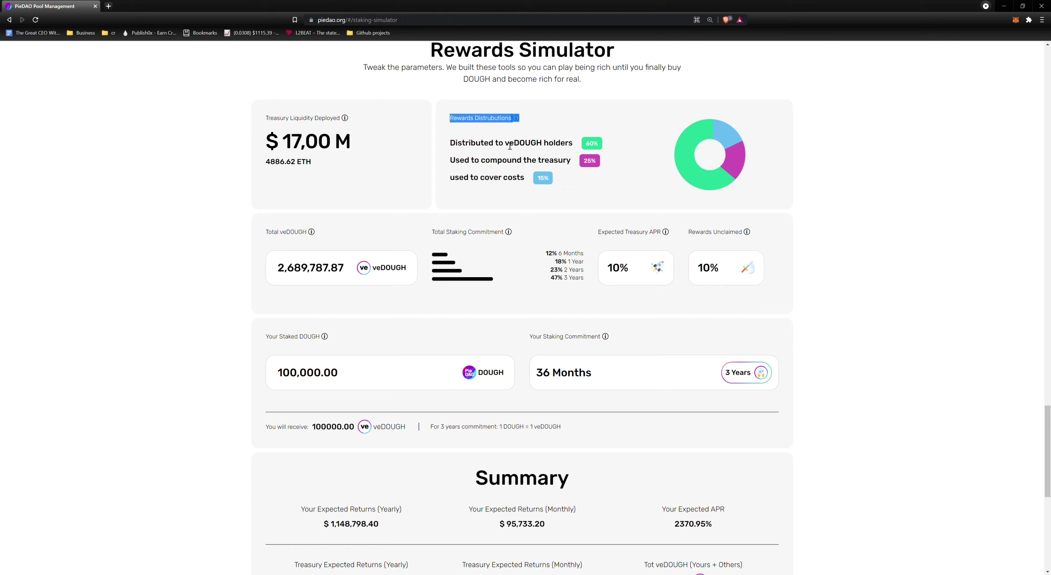
{"action": "left_click_drag", "start_coordinate": [505, 146], "coordinate": [576, 146]}
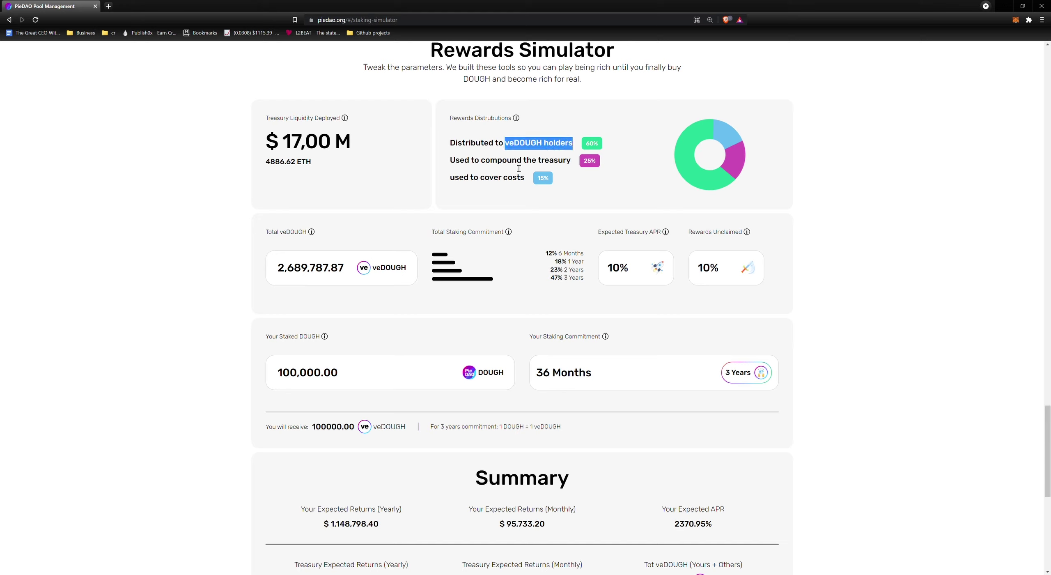
{"action": "left_click_drag", "start_coordinate": [480, 161], "coordinate": [578, 164]}
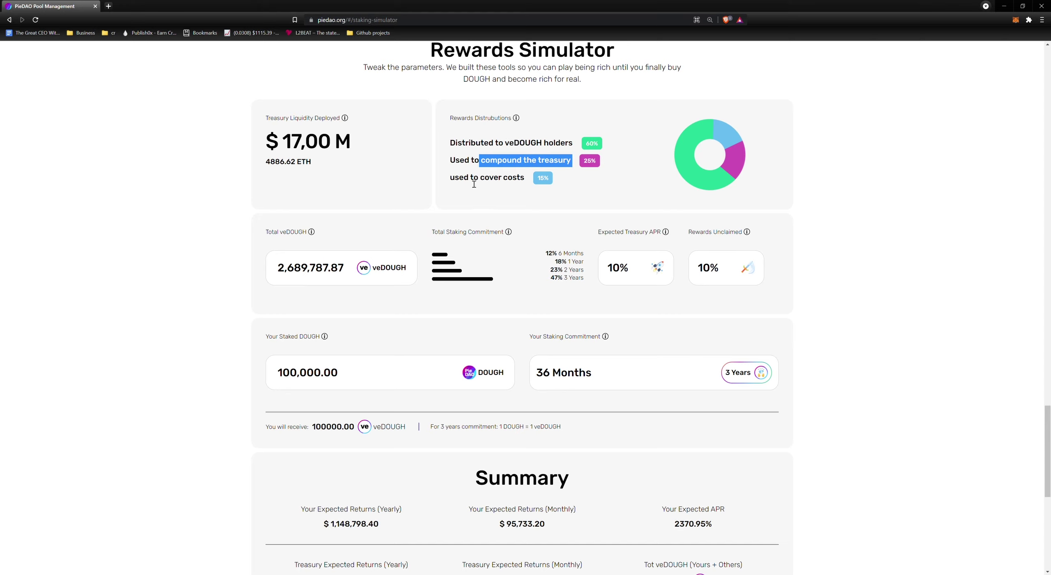
{"action": "left_click_drag", "start_coordinate": [480, 178], "coordinate": [545, 202]}
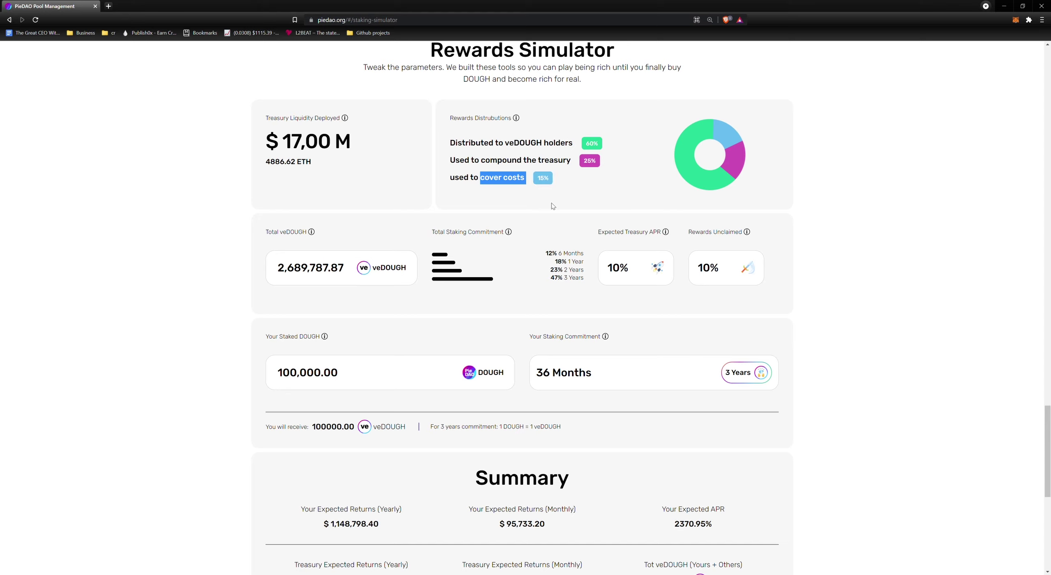
{"action": "left_click", "coordinate": [552, 203]}
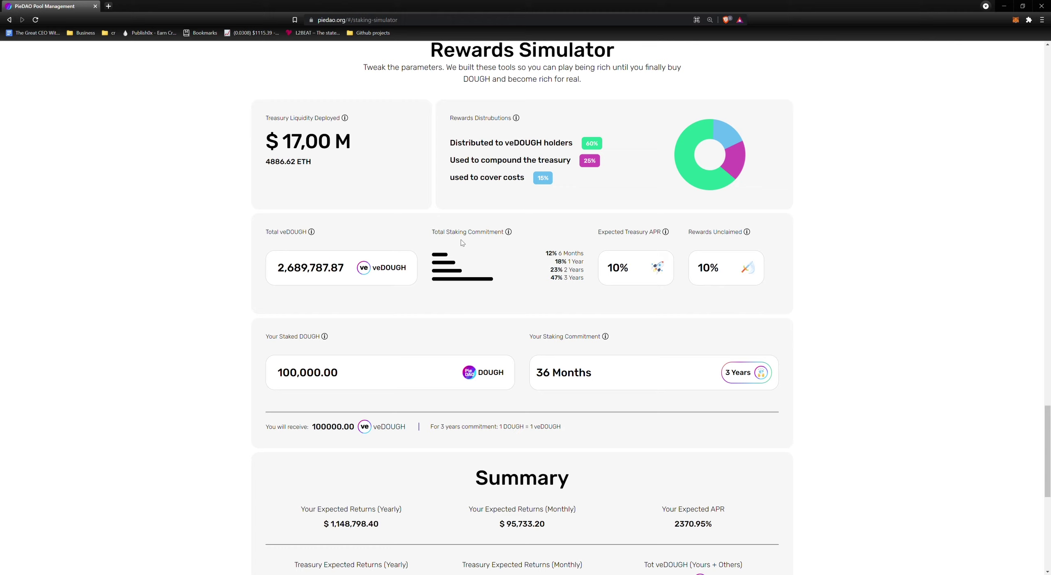
{"action": "left_click_drag", "start_coordinate": [601, 237], "coordinate": [732, 235]}
{"action": "left_click", "coordinate": [676, 219]}
{"action": "left_click_drag", "start_coordinate": [308, 233], "coordinate": [272, 239]}
{"action": "left_click", "coordinate": [363, 228]}
{"action": "left_click_drag", "start_coordinate": [431, 232], "coordinate": [495, 238]}
{"action": "left_click", "coordinate": [563, 224]}
{"action": "left_click", "coordinate": [457, 280]}
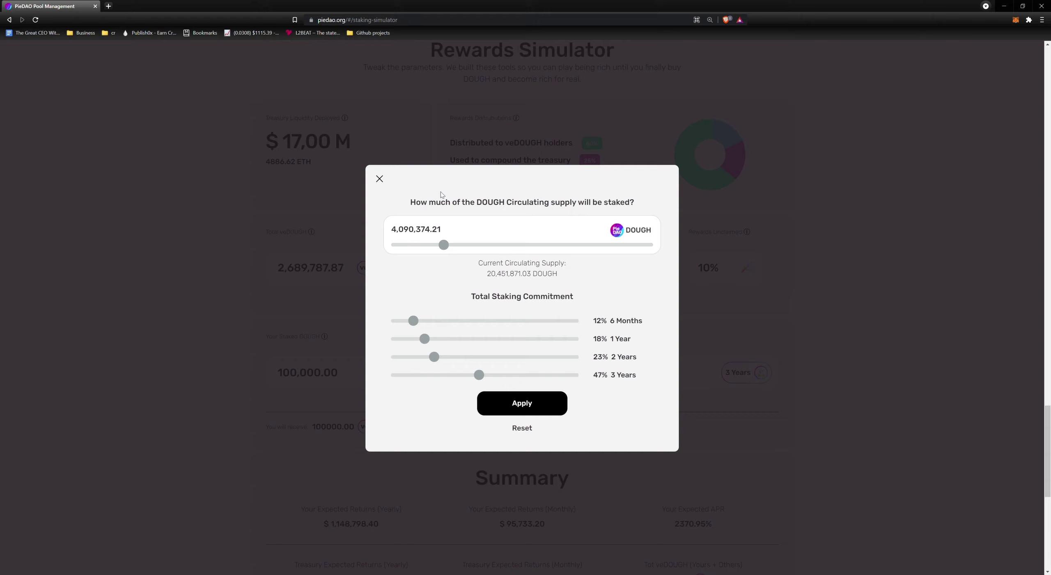
{"action": "left_click_drag", "start_coordinate": [428, 201], "coordinate": [586, 199]}
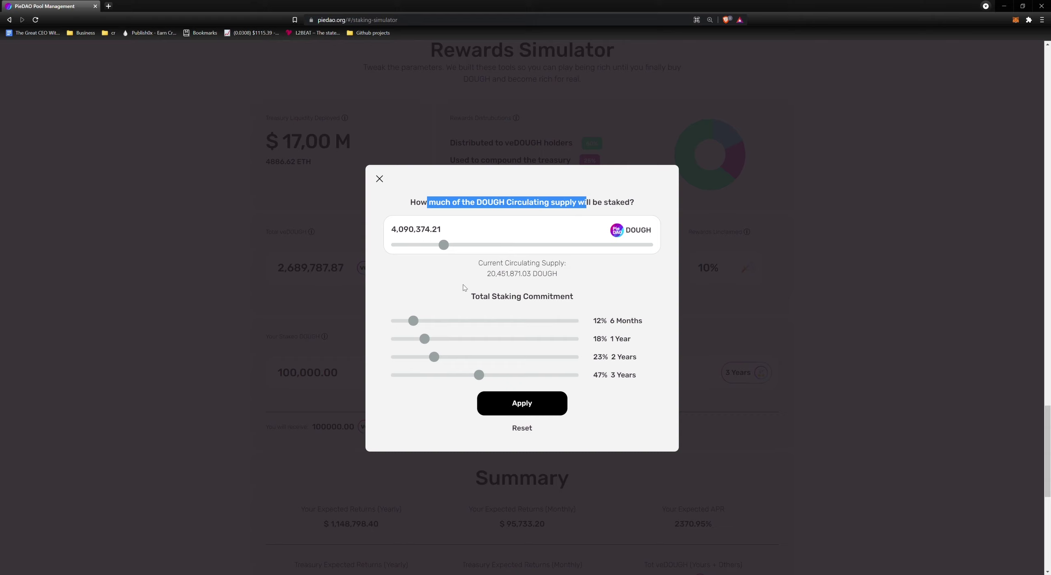
{"action": "left_click_drag", "start_coordinate": [471, 296], "coordinate": [541, 297]}
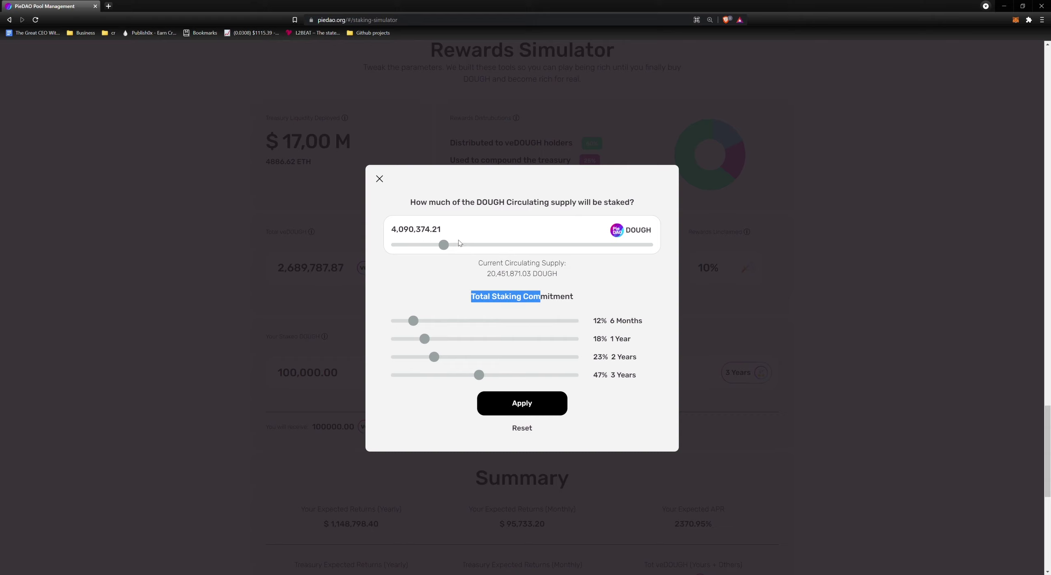
{"action": "left_click_drag", "start_coordinate": [444, 245], "coordinate": [470, 254]}
{"action": "left_click", "coordinate": [477, 269]}
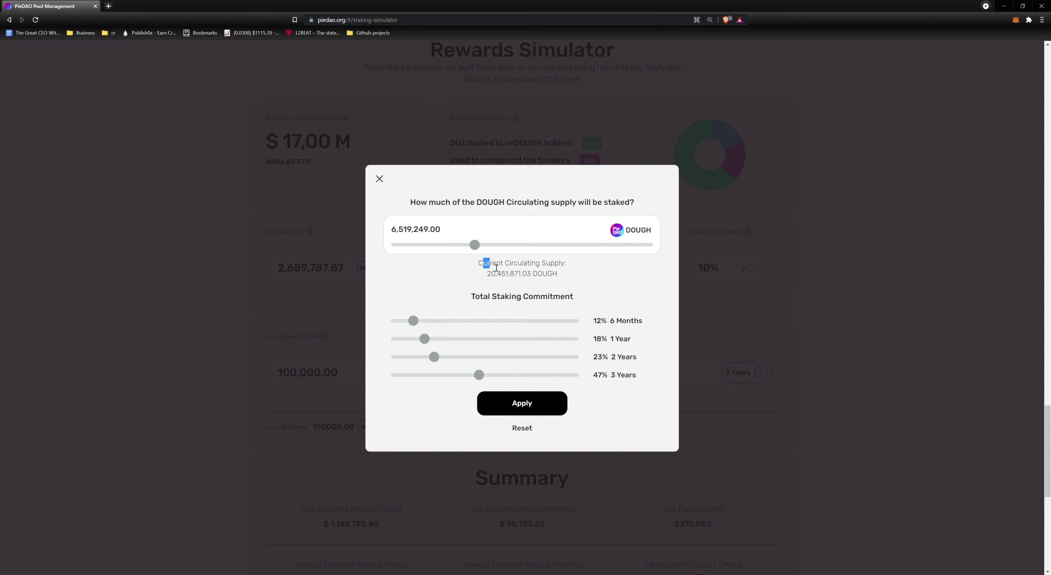
{"action": "left_click_drag", "start_coordinate": [483, 263], "coordinate": [559, 279]}
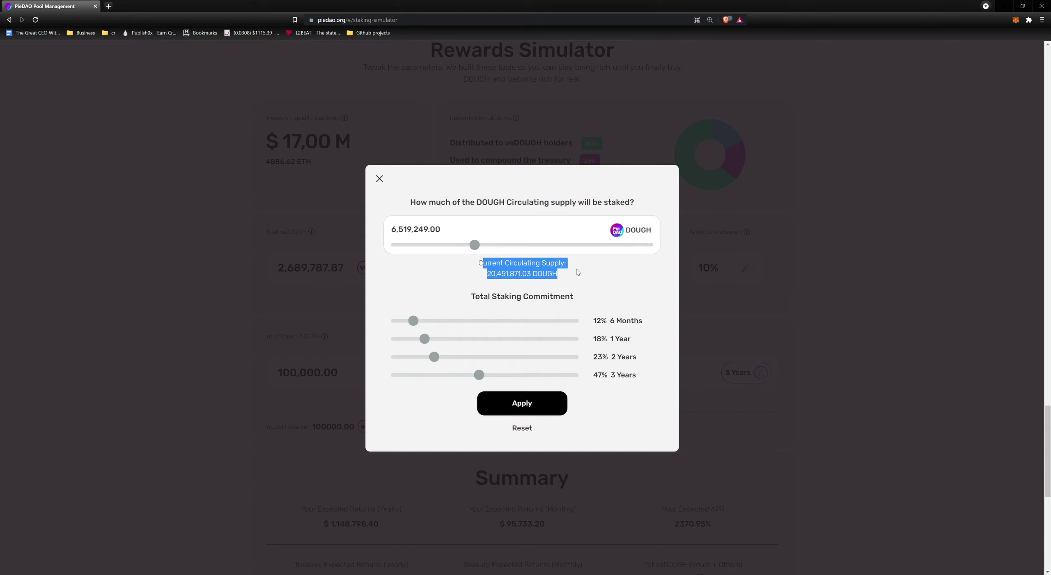
{"action": "left_click", "coordinate": [578, 272]}
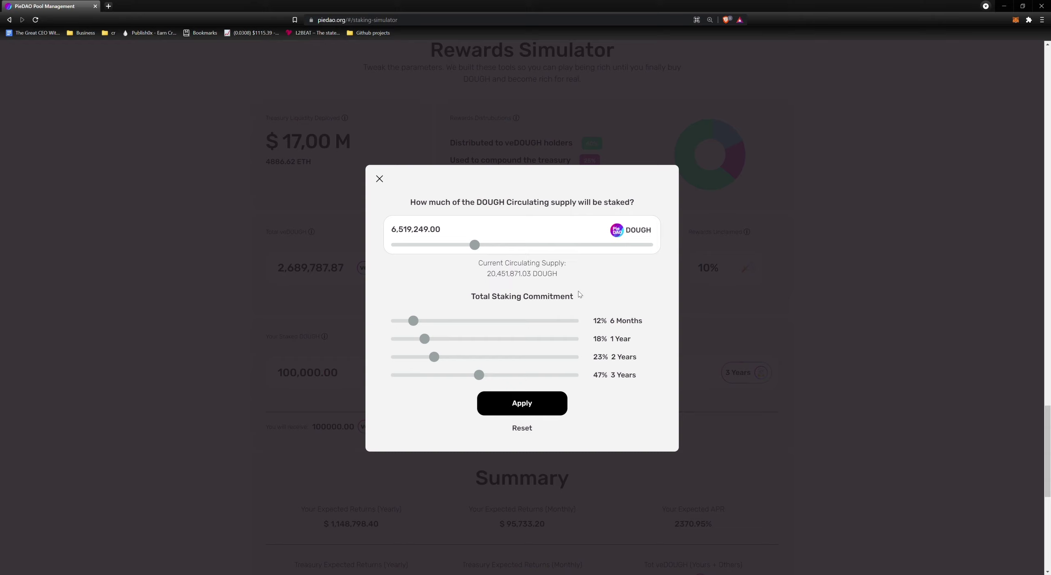
{"action": "left_click_drag", "start_coordinate": [579, 298], "coordinate": [477, 291]}
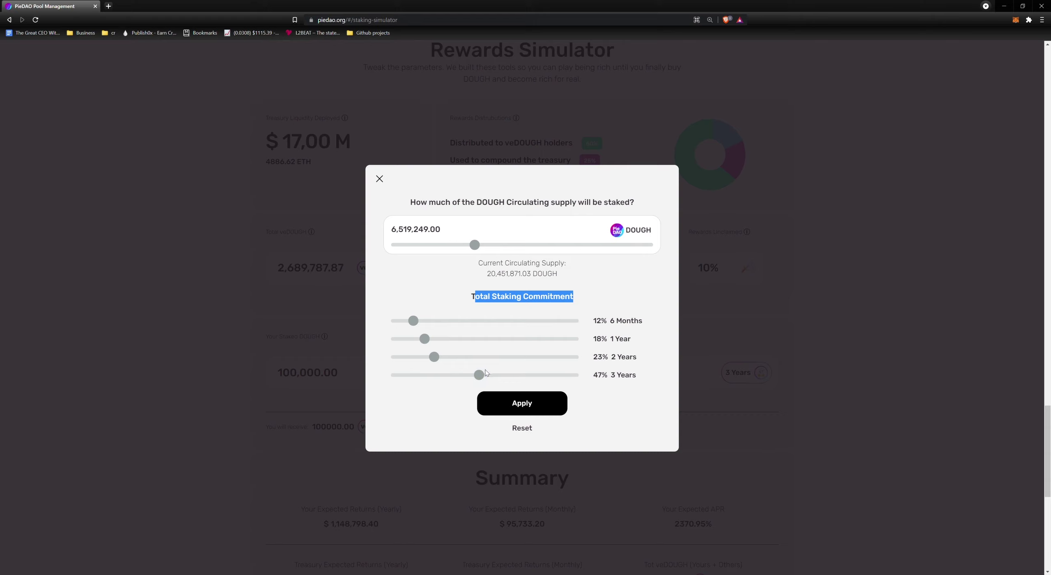
Set the three-year and two-year commitment shares to 35% each and apply the split
{"action": "left_click_drag", "start_coordinate": [486, 372], "coordinate": [458, 377]}
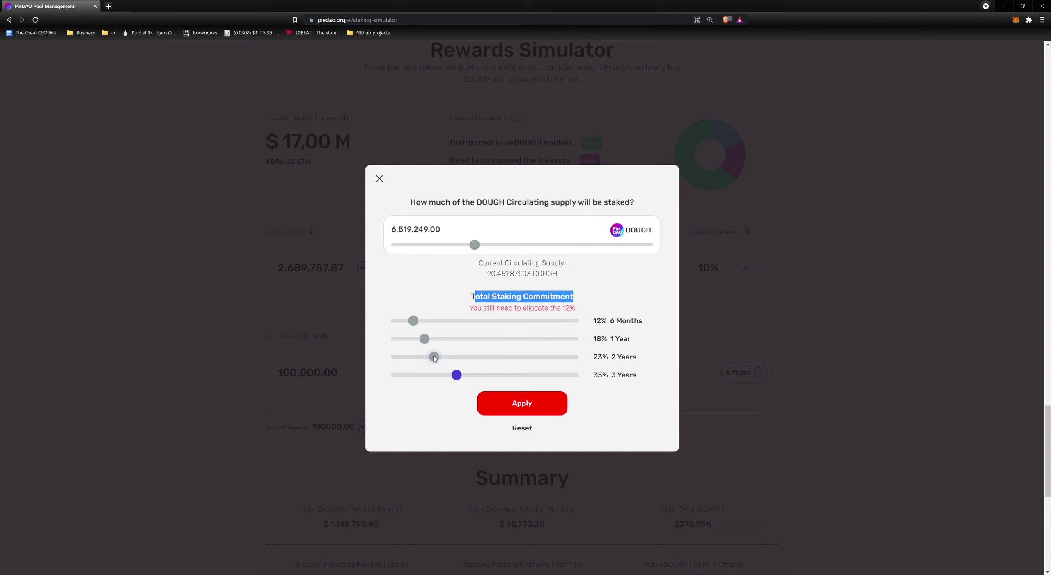
{"action": "left_click_drag", "start_coordinate": [434, 357], "coordinate": [463, 354]}
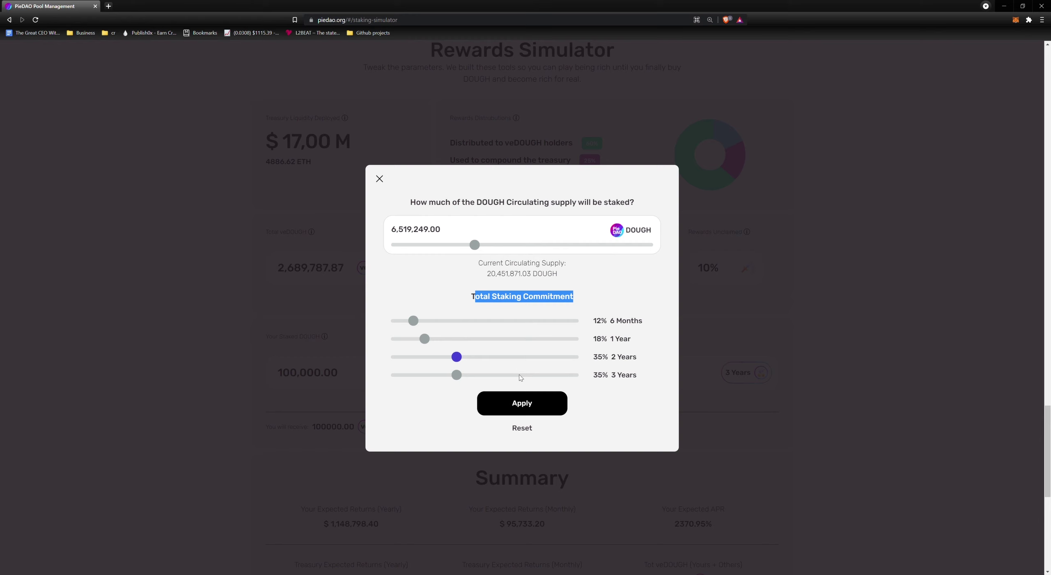
{"action": "left_click", "coordinate": [524, 403]}
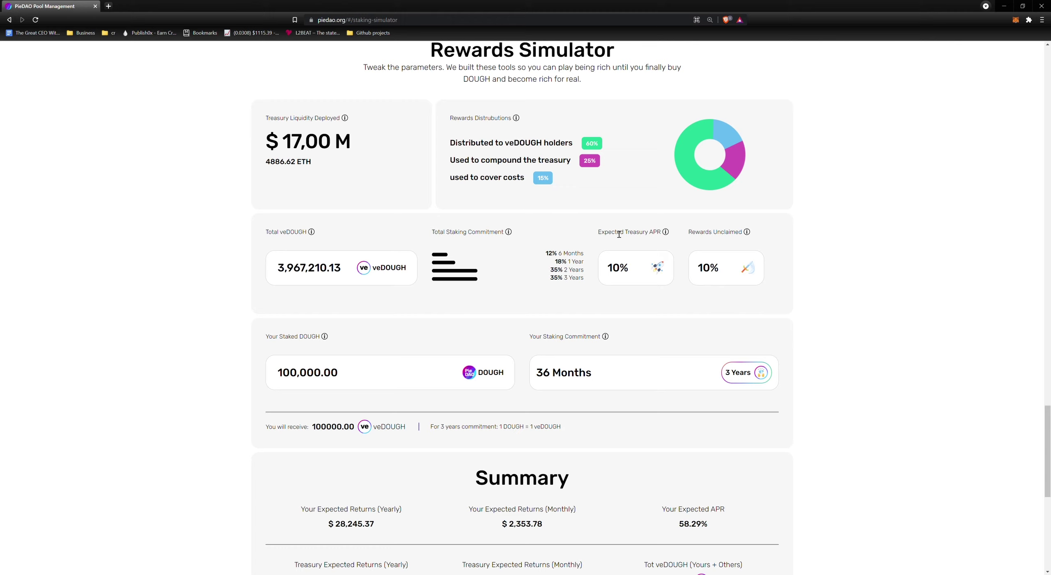
Highlight and deselect the Expected Treasury APR label beside Rewards Unclaimed
{"action": "left_click_drag", "start_coordinate": [601, 233], "coordinate": [745, 240]}
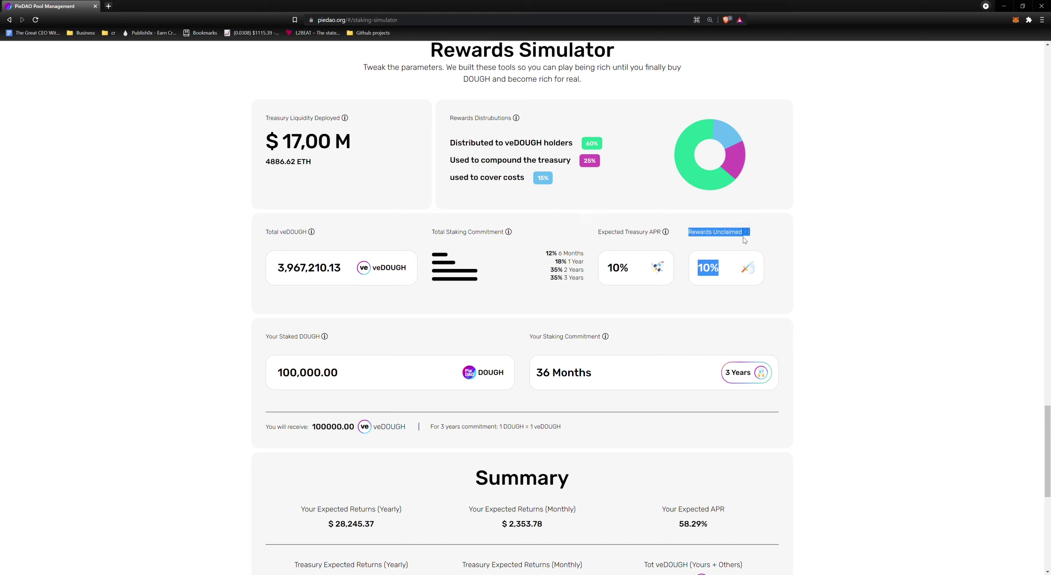
{"action": "left_click", "coordinate": [704, 226]}
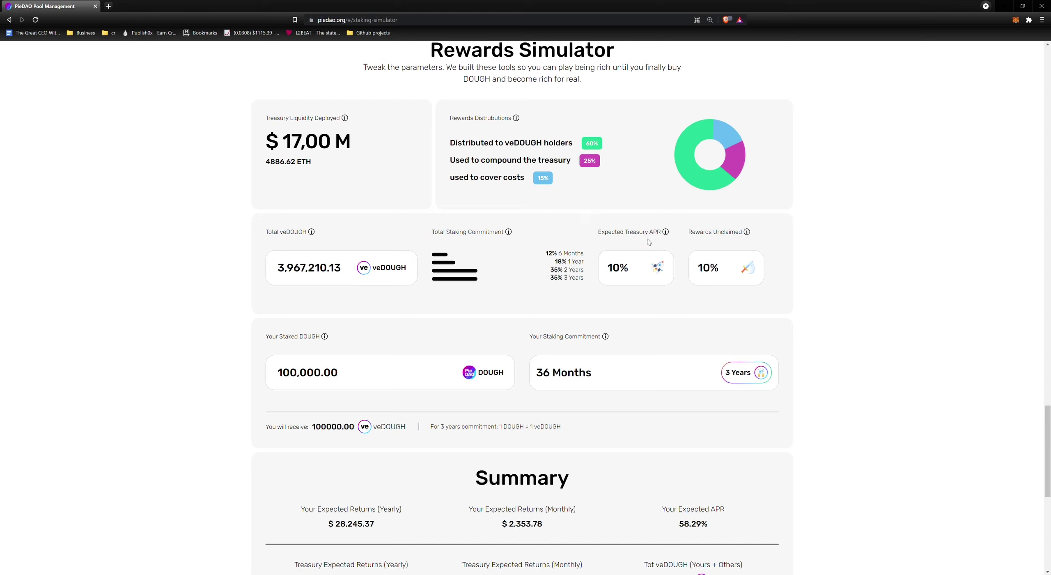
{"action": "left_click_drag", "start_coordinate": [658, 233], "coordinate": [607, 233]}
{"action": "left_click", "coordinate": [619, 240]}
Replace the 10% Expected Treasury APR with 9%
{"action": "key", "text": "BackSpace"}
{"action": "key", "text": "BackSpace"}
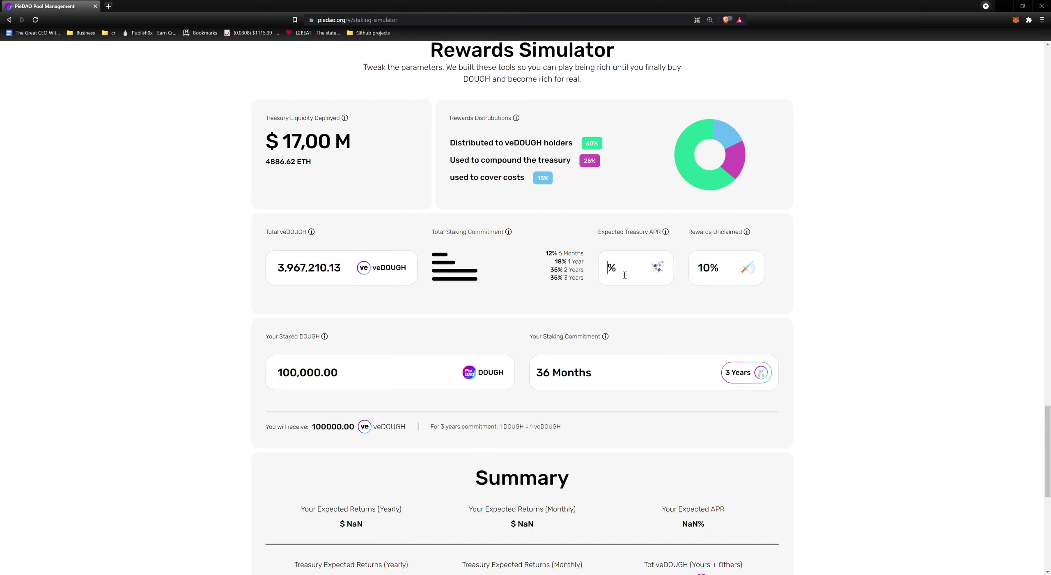
{"action": "type", "text": "9"}
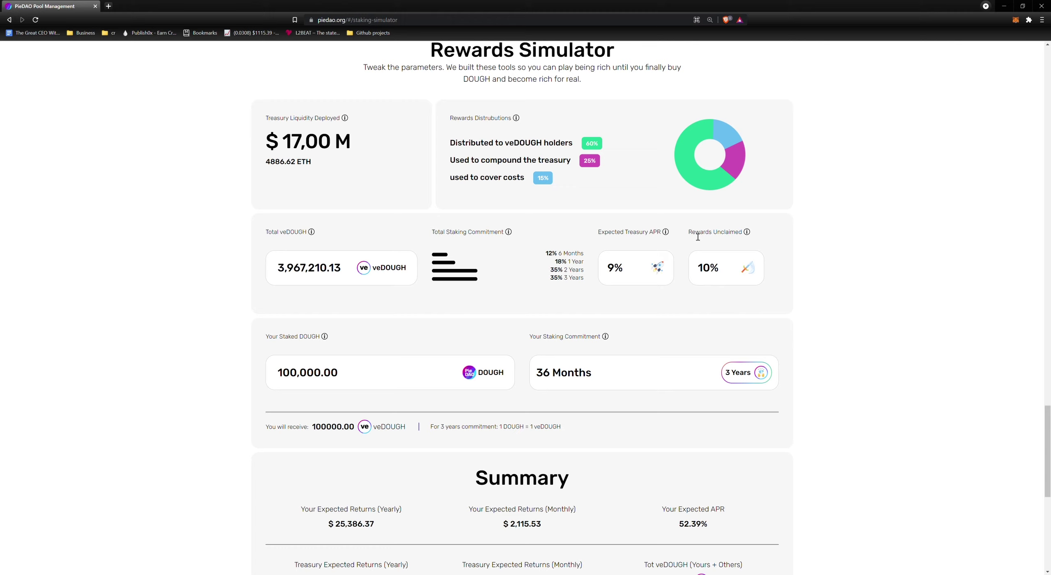
Change Rewards Unclaimed from 10% to 15%
{"action": "left_click", "coordinate": [713, 273]}
{"action": "key", "text": "BackSpace"}
{"action": "type", "text": "5"}
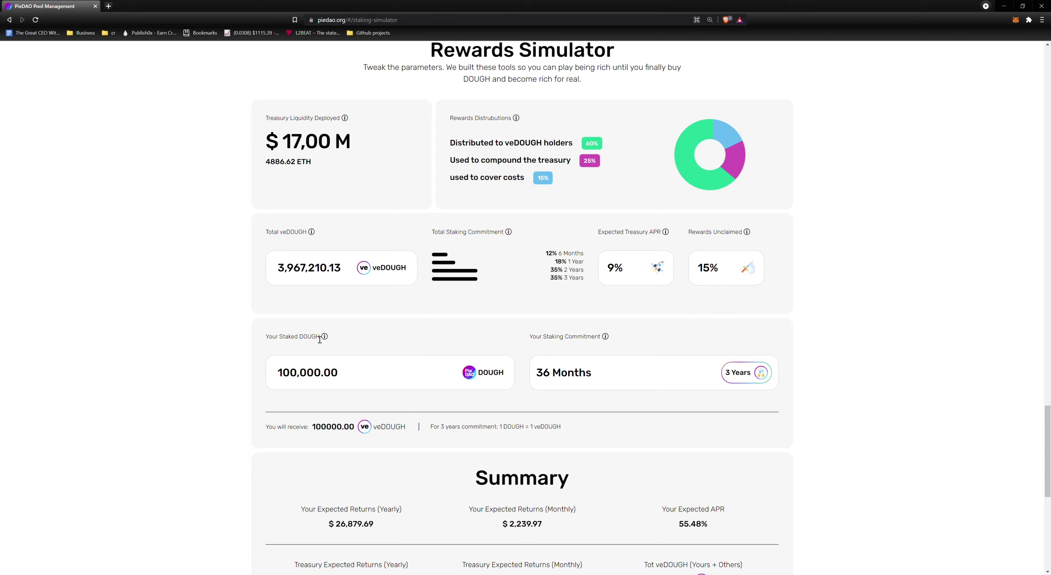
Reduce Your Staked DOUGH from 100,000 to 10,000 and highlight the Staking Commitment label
{"action": "left_click_drag", "start_coordinate": [320, 340], "coordinate": [273, 339]}
{"action": "left_click", "coordinate": [358, 349]}
{"action": "key", "text": "BackSpace"}
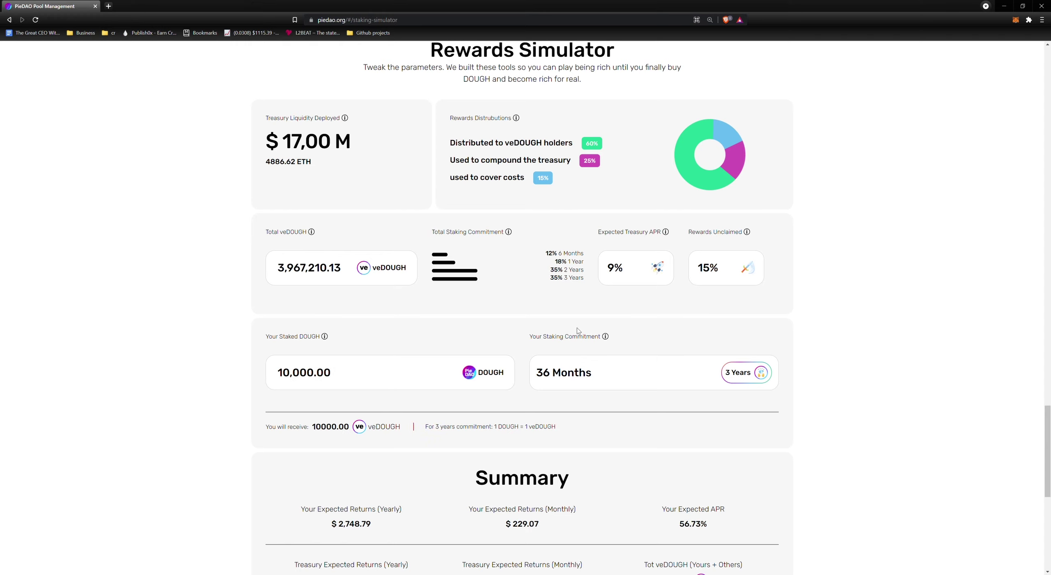
{"action": "left_click_drag", "start_coordinate": [600, 337], "coordinate": [572, 337]}
{"action": "left_click", "coordinate": [585, 357]}
Change the staking commitment from 36 to 12 months and highlight the 2311.42 veDOUGH received
{"action": "left_click", "coordinate": [552, 379]}
{"action": "key", "text": "BackSpace"}
{"action": "key", "text": "BackSpace"}
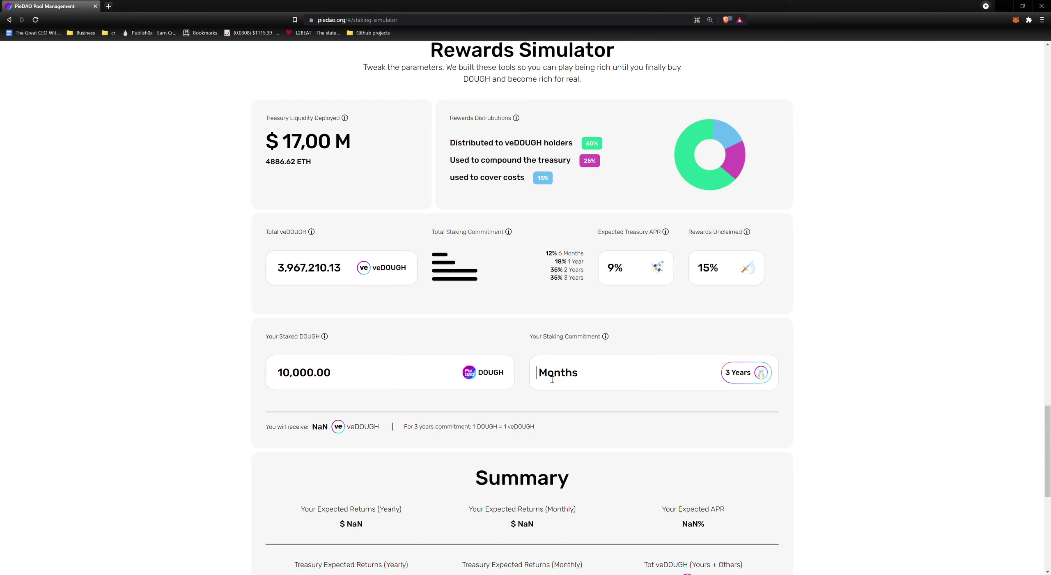
{"action": "type", "text": "12"}
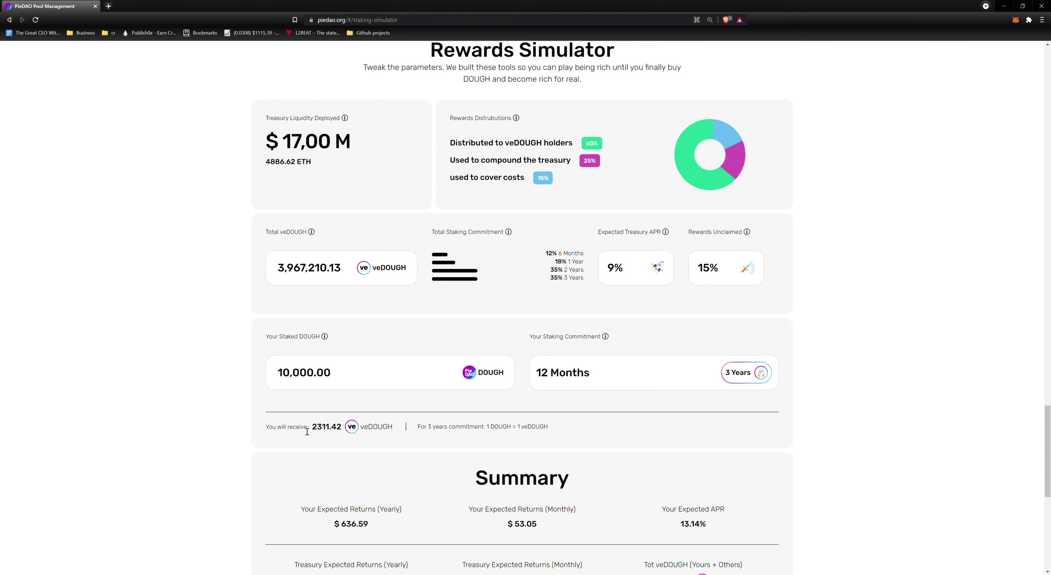
{"action": "left_click_drag", "start_coordinate": [311, 429], "coordinate": [345, 429]}
{"action": "scroll", "coordinate": [360, 441], "scroll_direction": "down", "scroll_amount": 2}
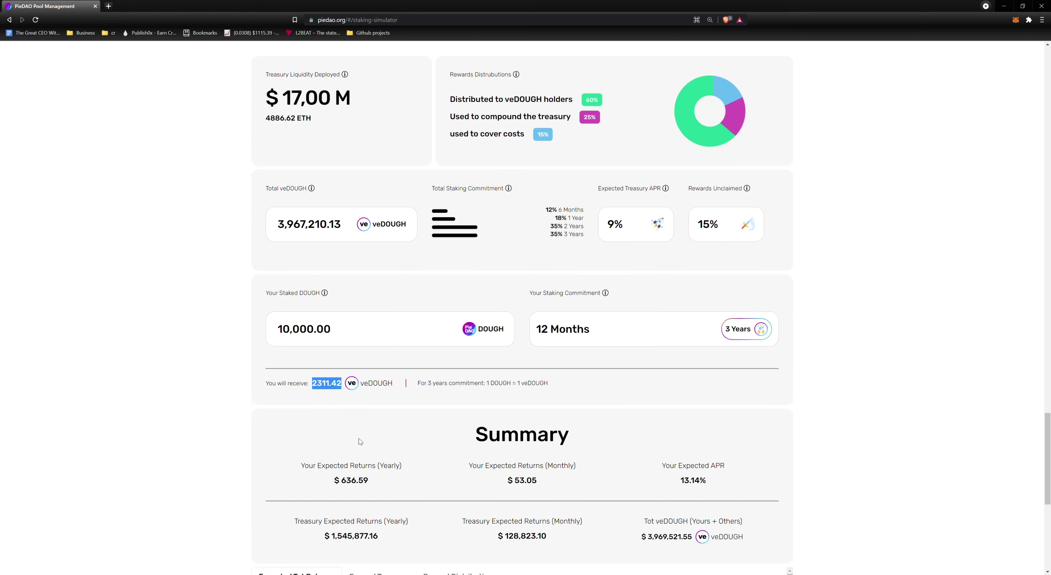
{"action": "left_click_drag", "start_coordinate": [486, 404], "coordinate": [570, 399]}
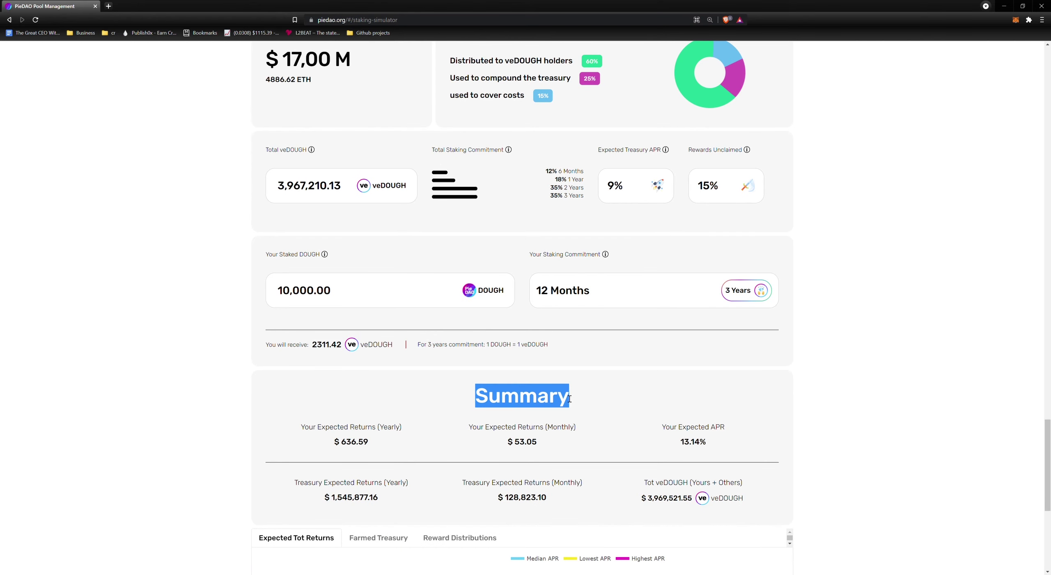
{"action": "left_click", "coordinate": [655, 390]}
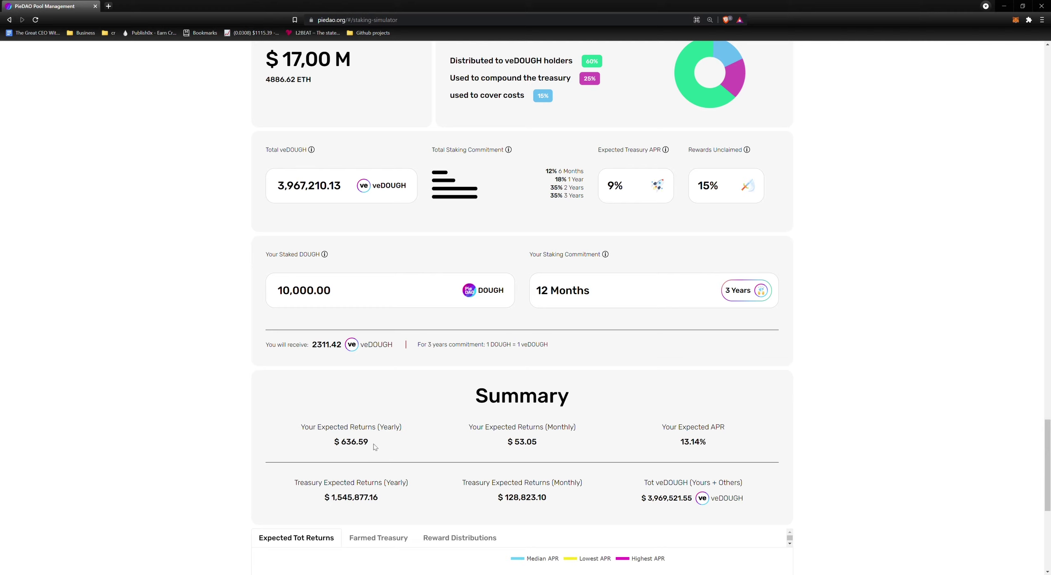
{"action": "left_click_drag", "start_coordinate": [370, 444], "coordinate": [335, 443]}
{"action": "left_click_drag", "start_coordinate": [539, 442], "coordinate": [507, 443]}
{"action": "left_click_drag", "start_coordinate": [708, 445], "coordinate": [684, 443]}
{"action": "left_click", "coordinate": [672, 441]}
Set the commitment back to 36 months and highlight the $2,748.79 yearly return
{"action": "key", "text": "BackSpace"}
{"action": "key", "text": "BackSpace"}
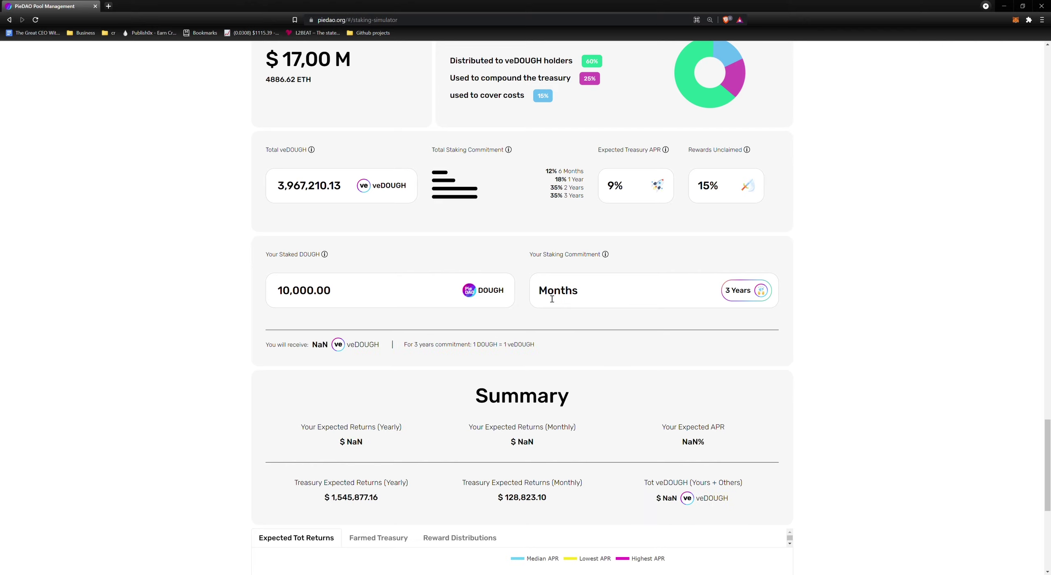
{"action": "type", "text": "36"}
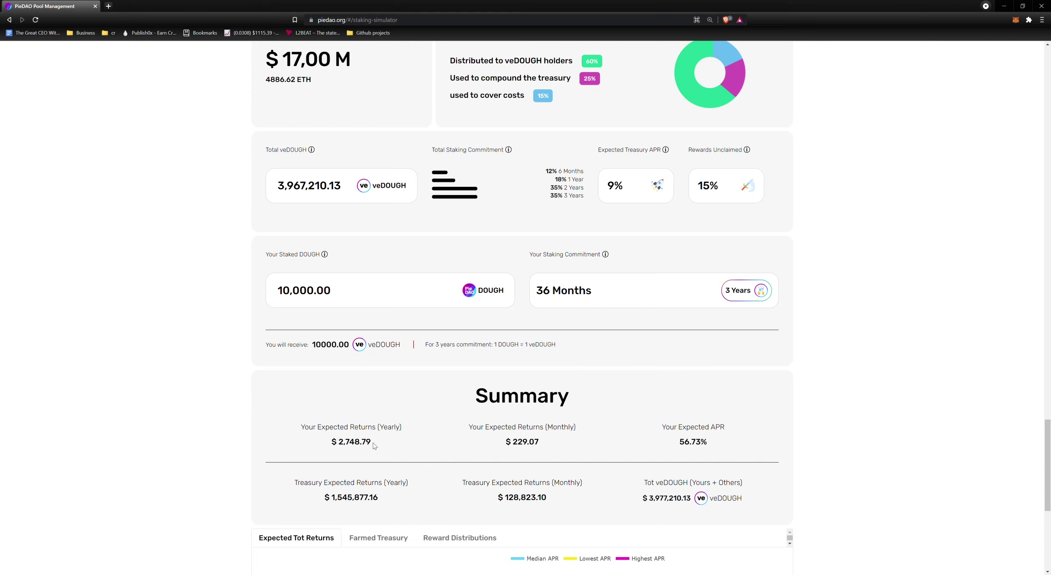
{"action": "left_click_drag", "start_coordinate": [374, 446], "coordinate": [337, 445]}
{"action": "left_click_drag", "start_coordinate": [541, 443], "coordinate": [506, 444]}
{"action": "scroll", "coordinate": [550, 447], "scroll_direction": "down", "scroll_amount": 4}
{"action": "scroll", "coordinate": [534, 447], "scroll_direction": "down", "scroll_amount": 1}
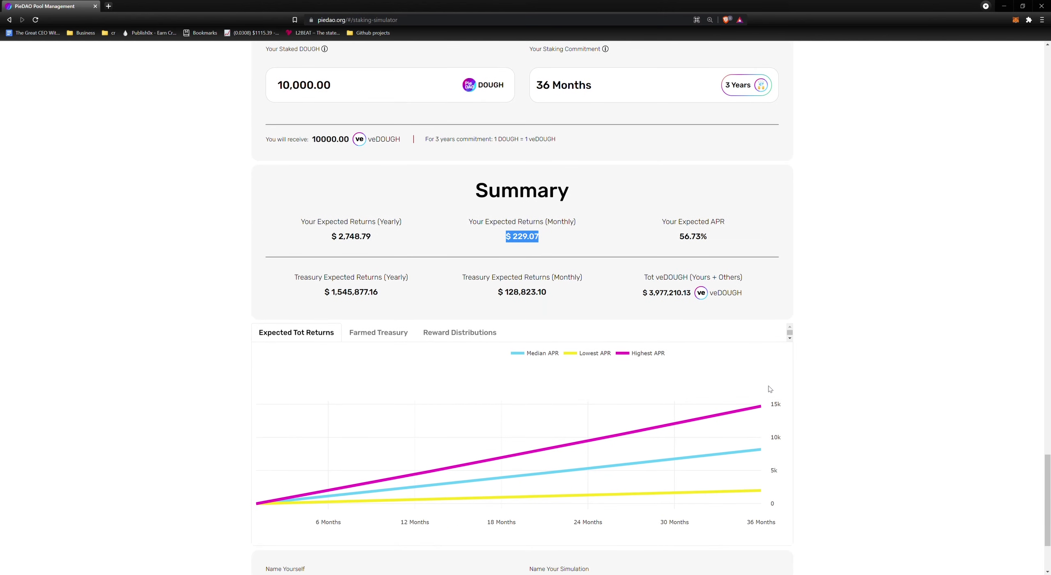
View the Farmed Treasury graph, then the Reward Distributions graph
{"action": "left_click", "coordinate": [370, 339]}
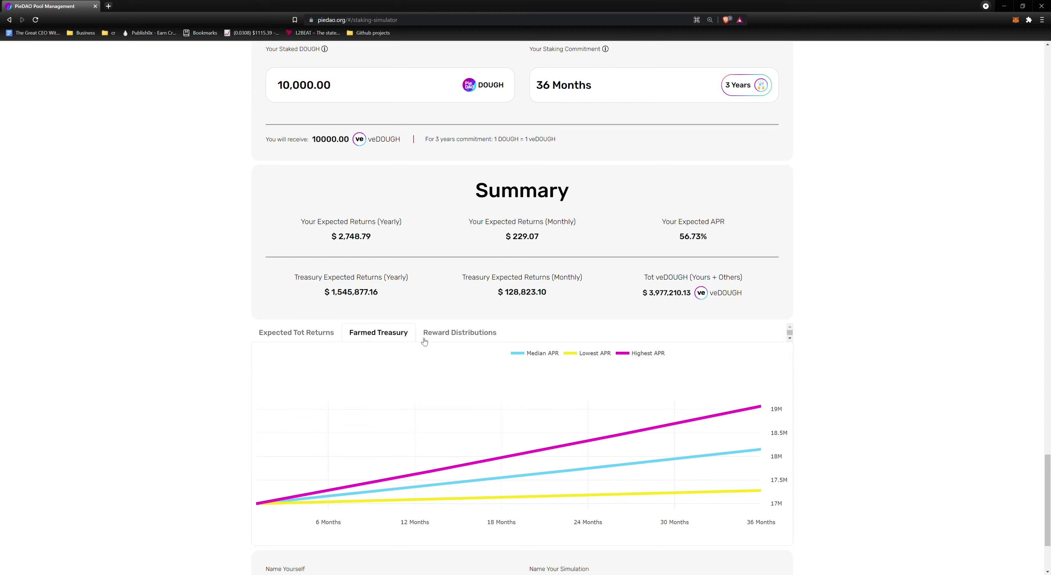
{"action": "left_click", "coordinate": [443, 340]}
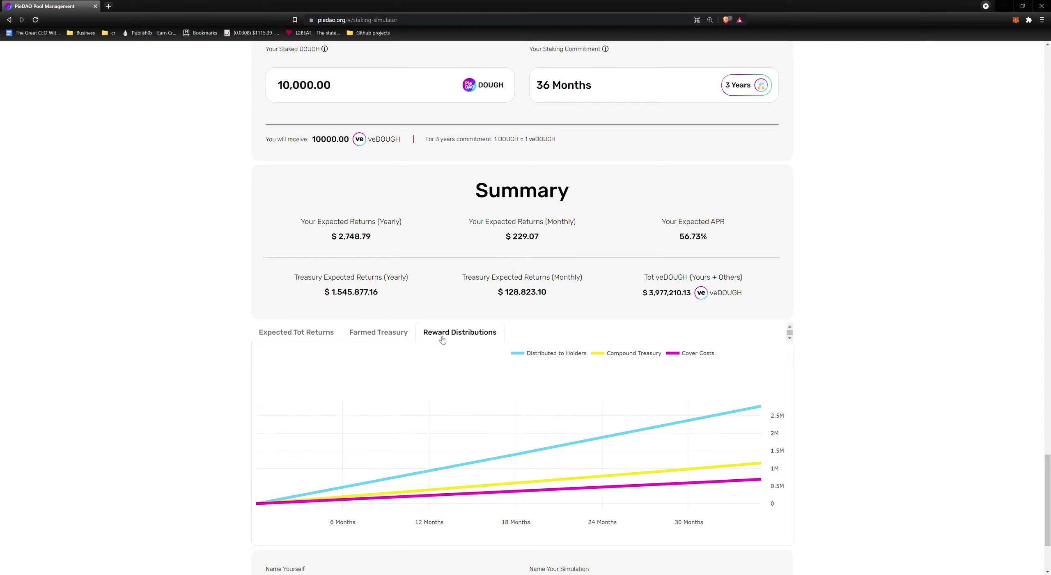
{"action": "scroll", "coordinate": [456, 394], "scroll_direction": "down", "scroll_amount": 3}
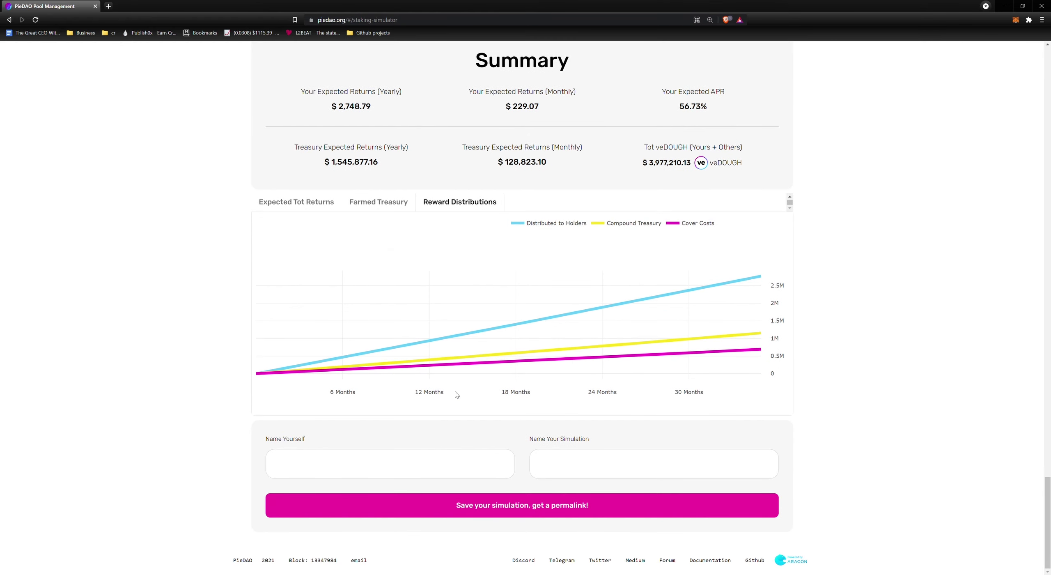